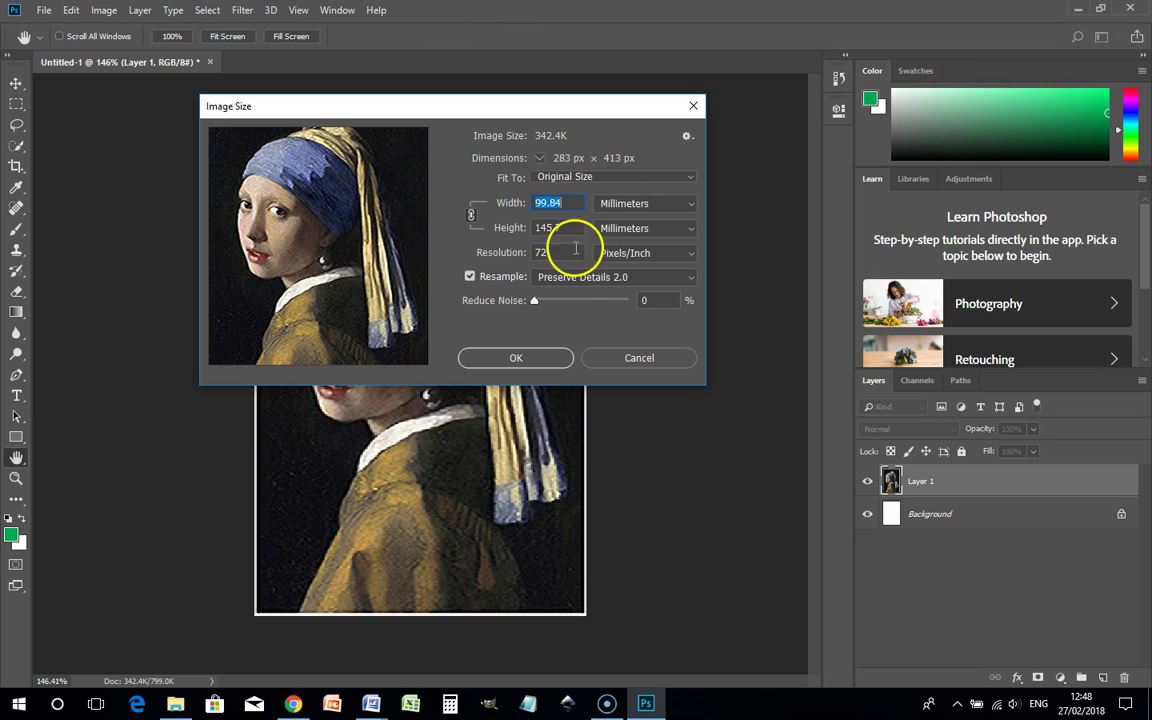
- Resize the image to a width of 200 mm with proportions linked, resampling with Preserve Details 2.0
left_click(573, 199)
left_click_drag(573, 199, 455, 185)
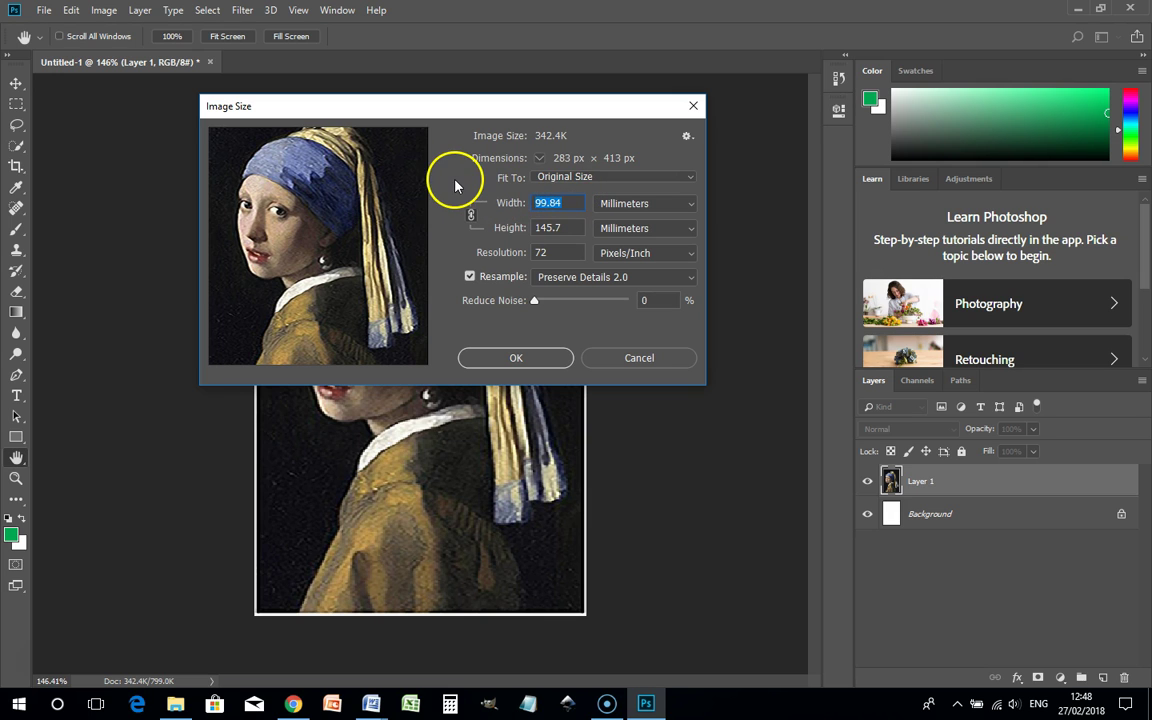
type("200")
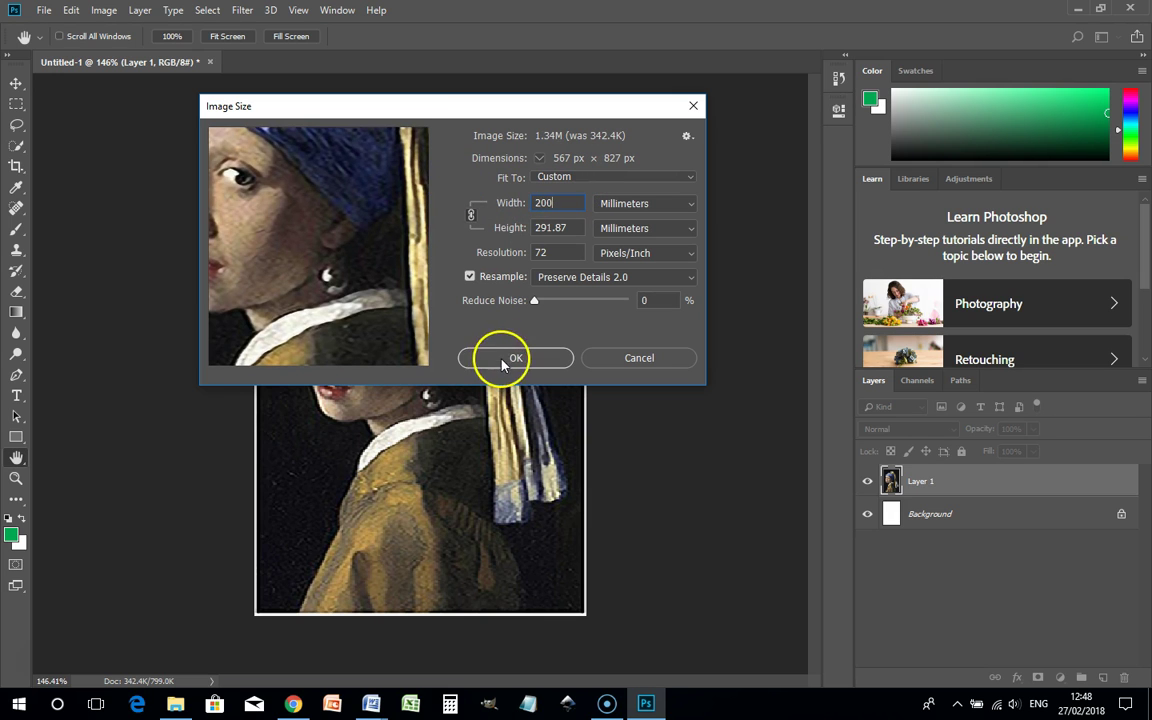
left_click(512, 358)
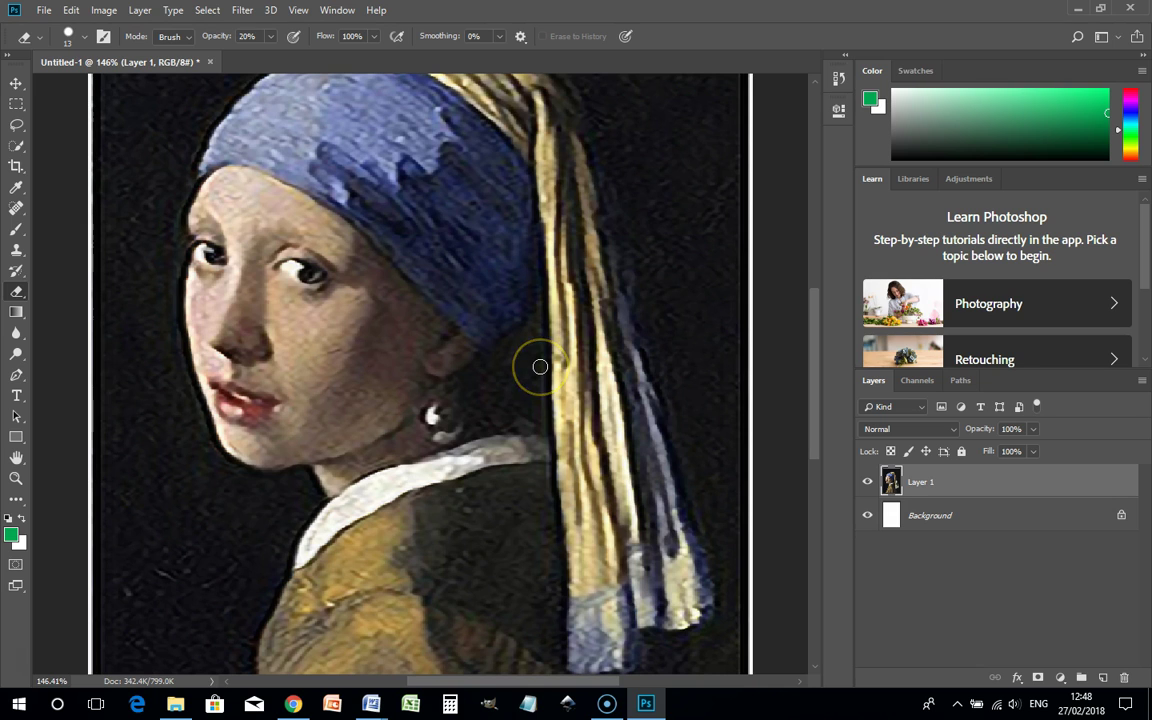
- Resize the image to a width of 100 mm with proportions linked and resampling enabled
left_click(104, 10)
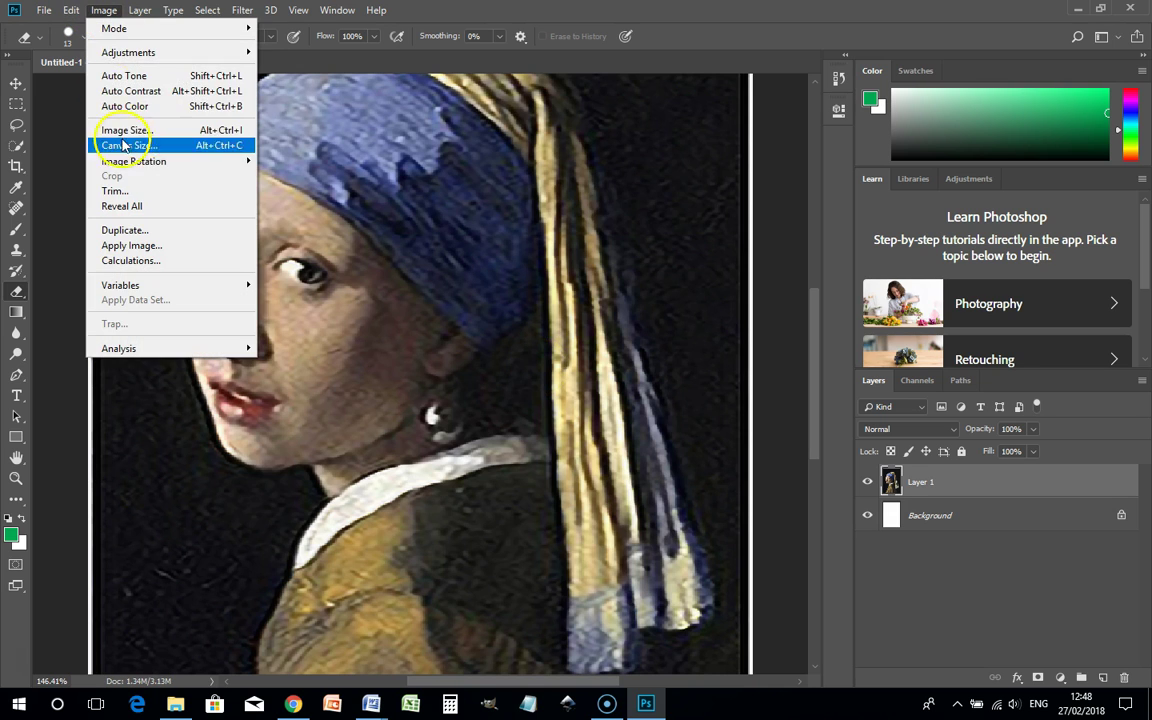
left_click(136, 123)
type("100")
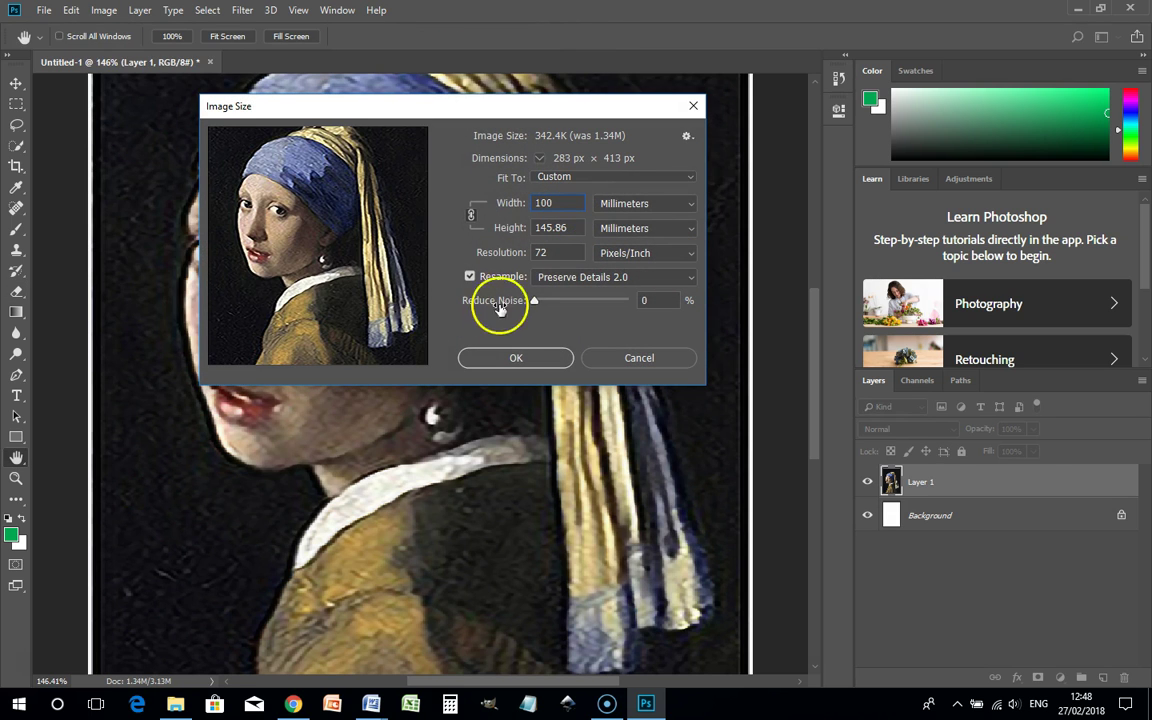
left_click(527, 362)
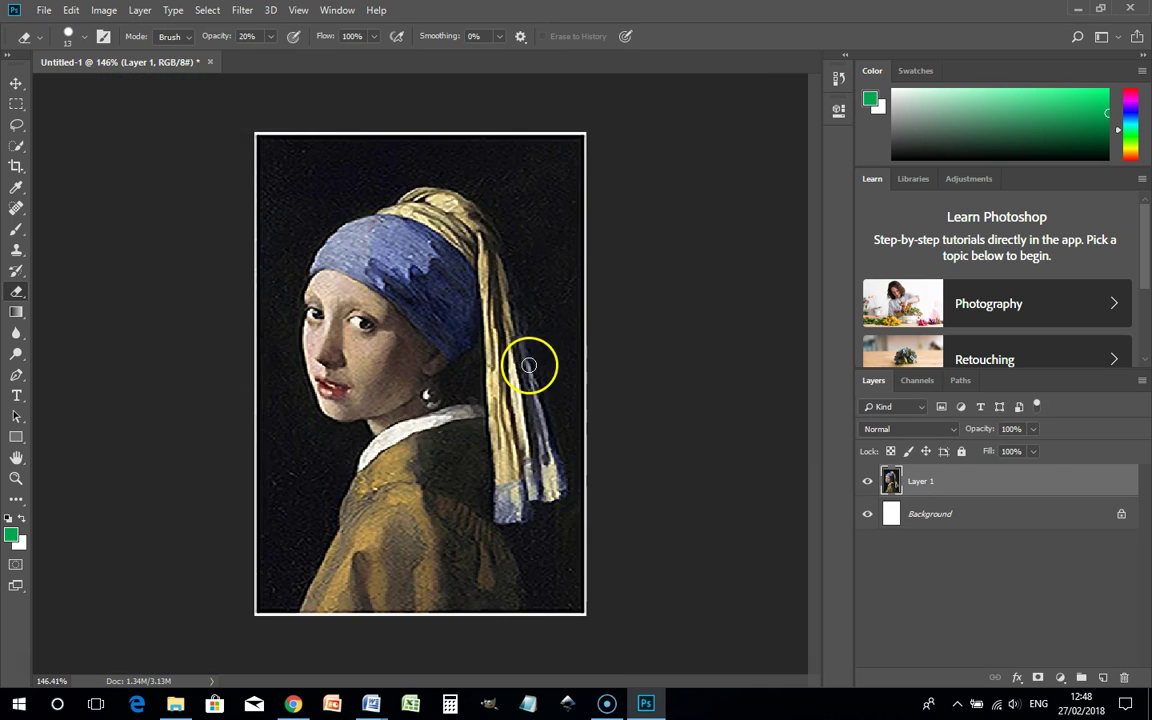
- Reopen the image size settings, unlink width from height, and set only the width to 200 mm
left_click(100, 11)
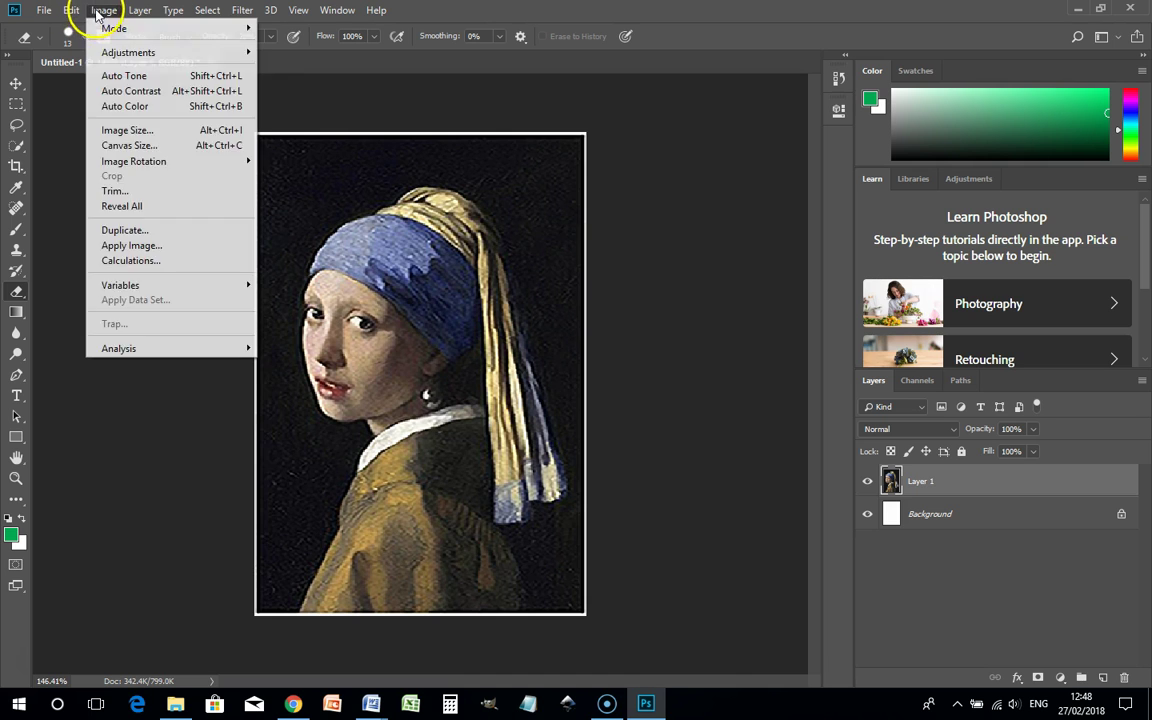
left_click(130, 130)
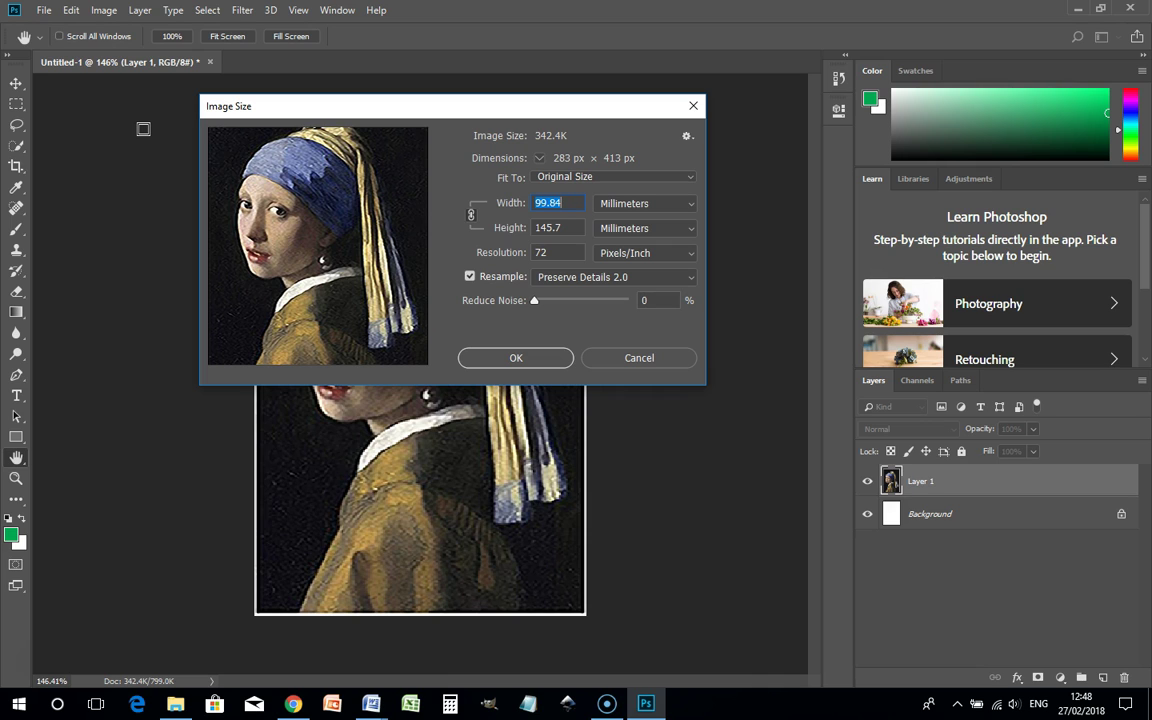
left_click(355, 167)
left_click(473, 217)
left_click(566, 203)
double_click(560, 203)
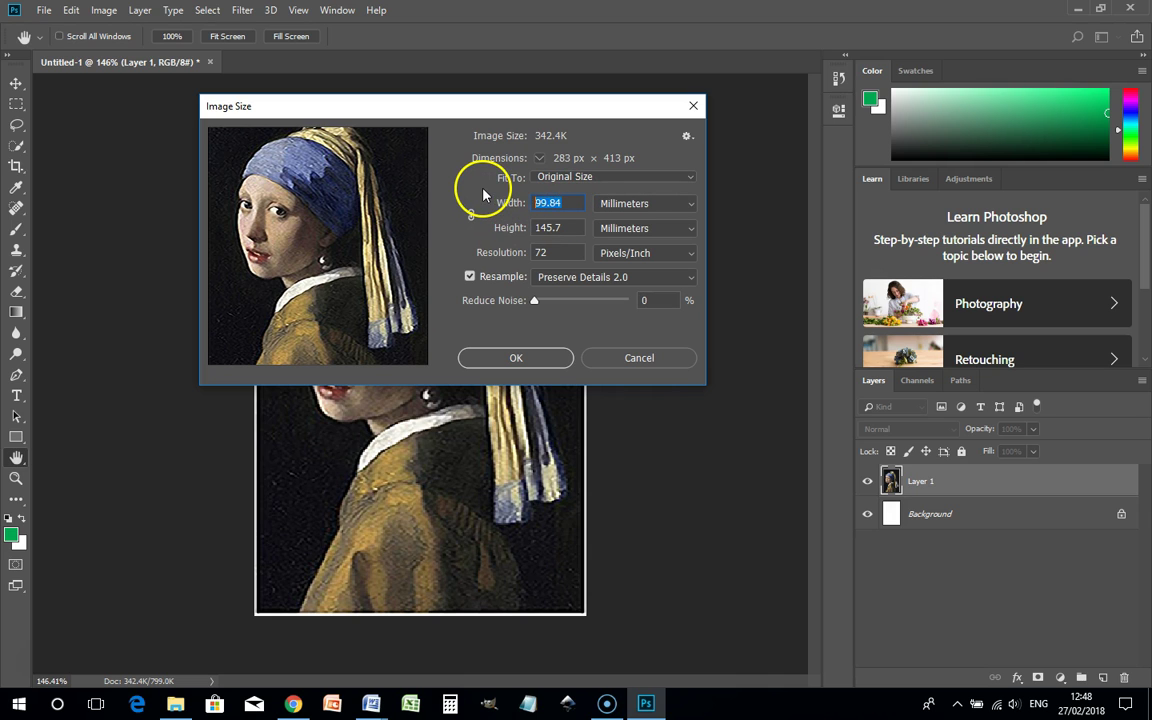
type("200")
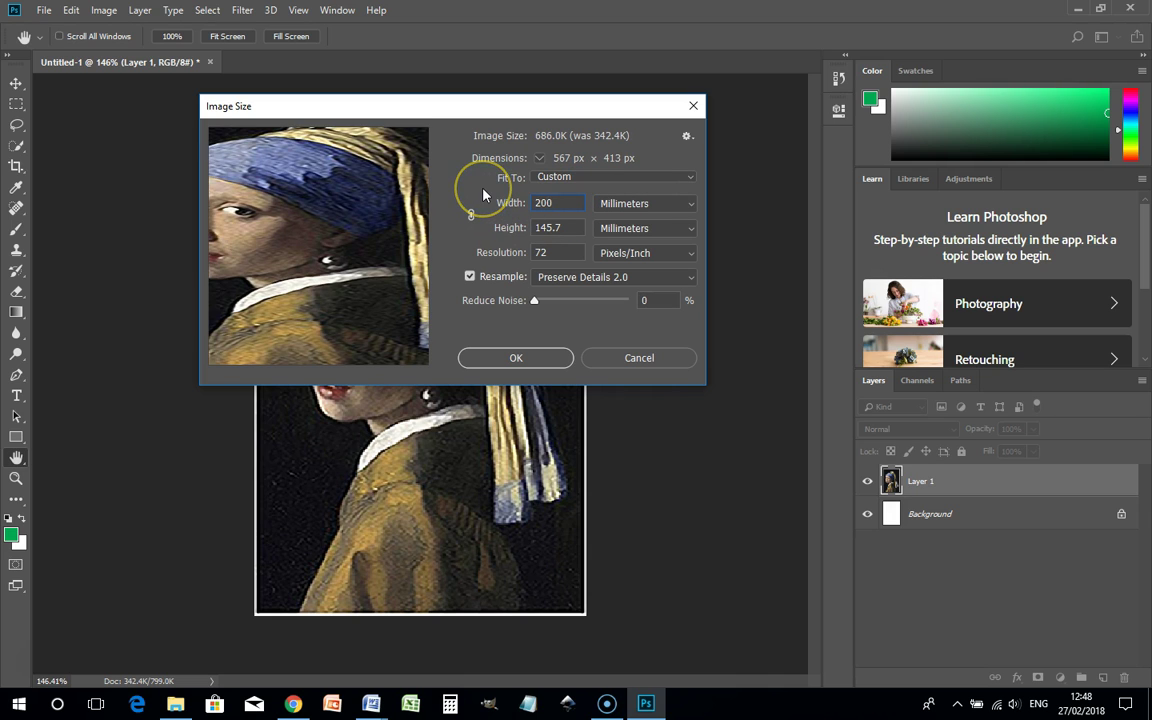
- Set the unlinked width to 50 mm and then 100 mm, and link width and height again
double_click(550, 203)
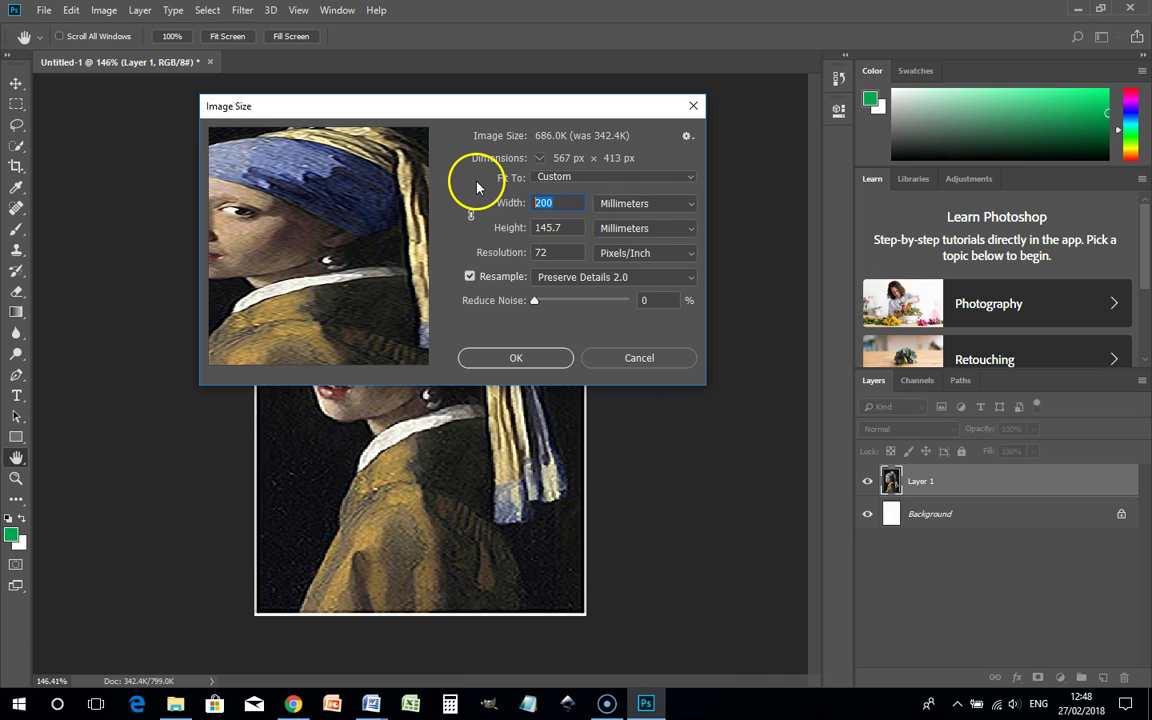
type("50")
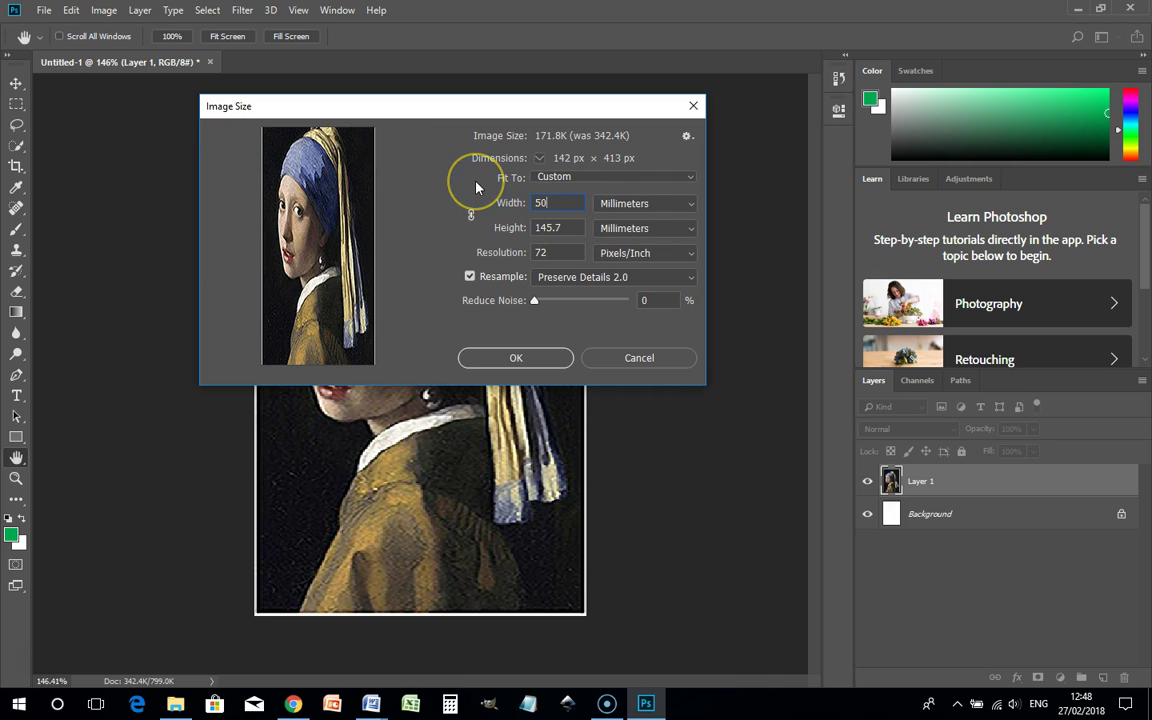
double_click(541, 202)
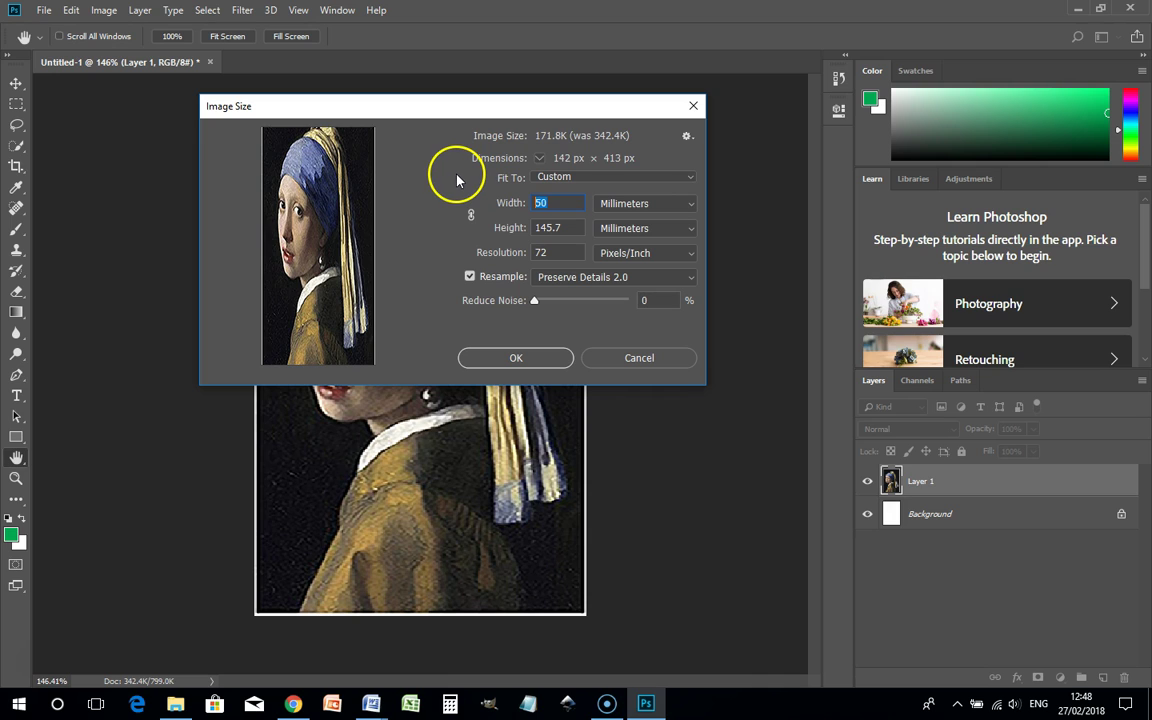
type("100")
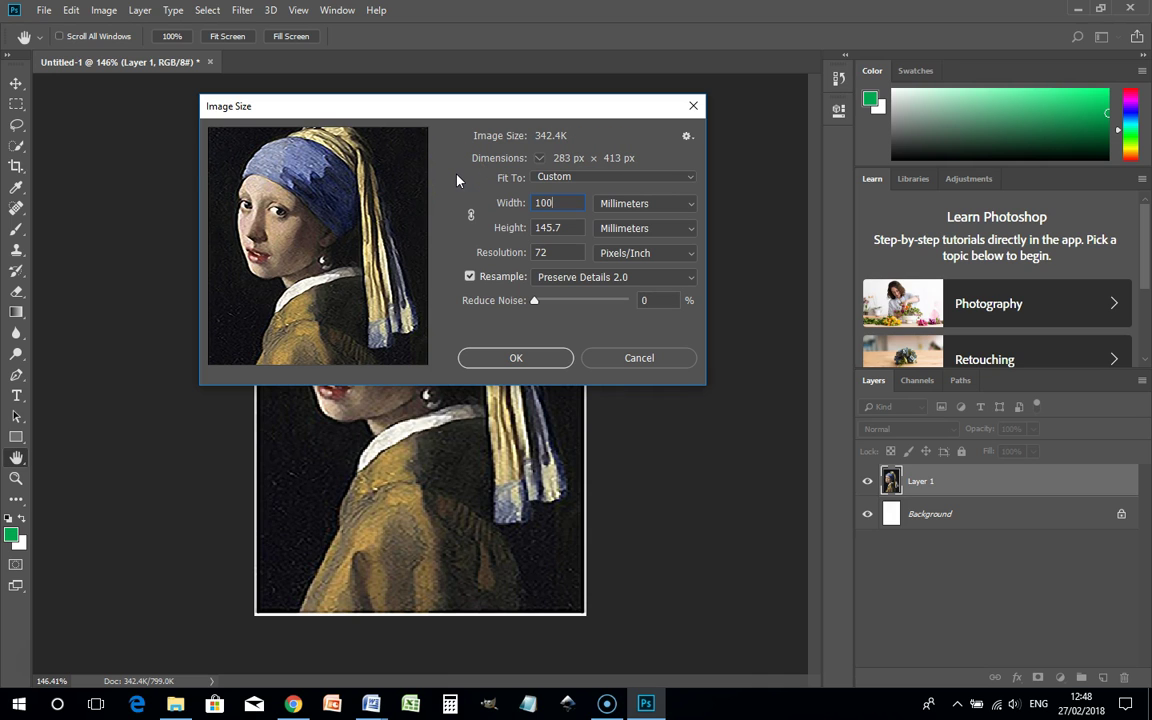
left_click(457, 182)
left_click(471, 214)
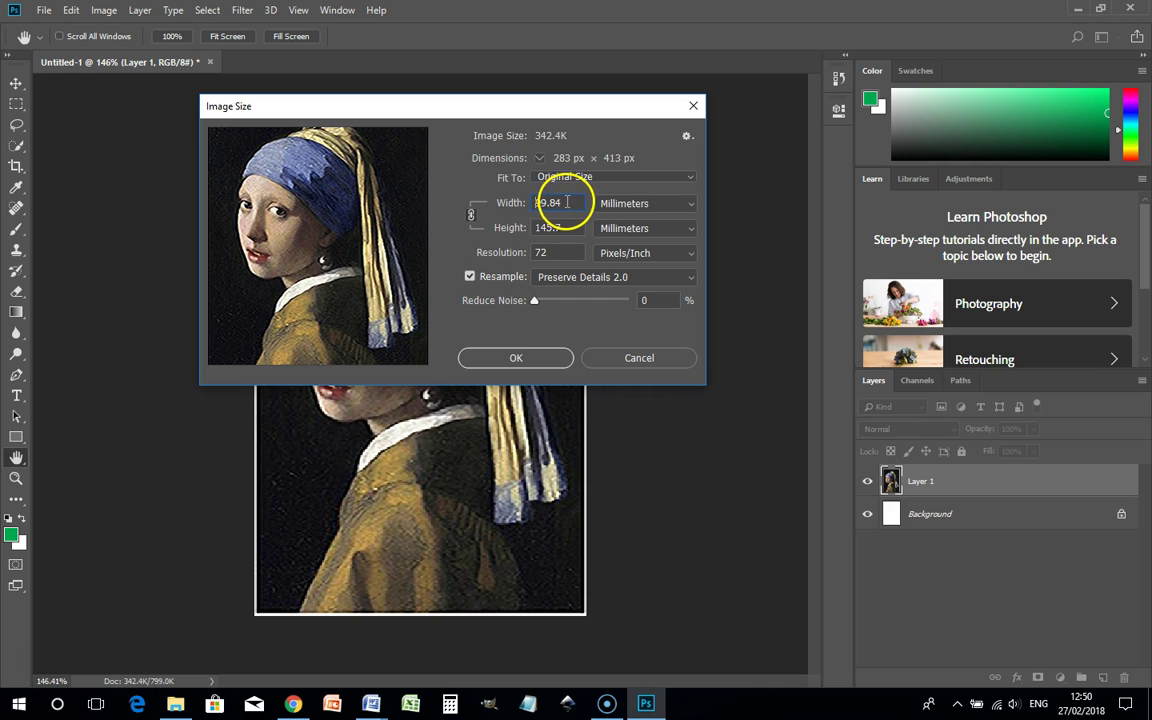
- Try a linked width of 50 mm and then 100 mm with resampling enabled
left_click_drag(572, 202, 531, 196)
type("50")
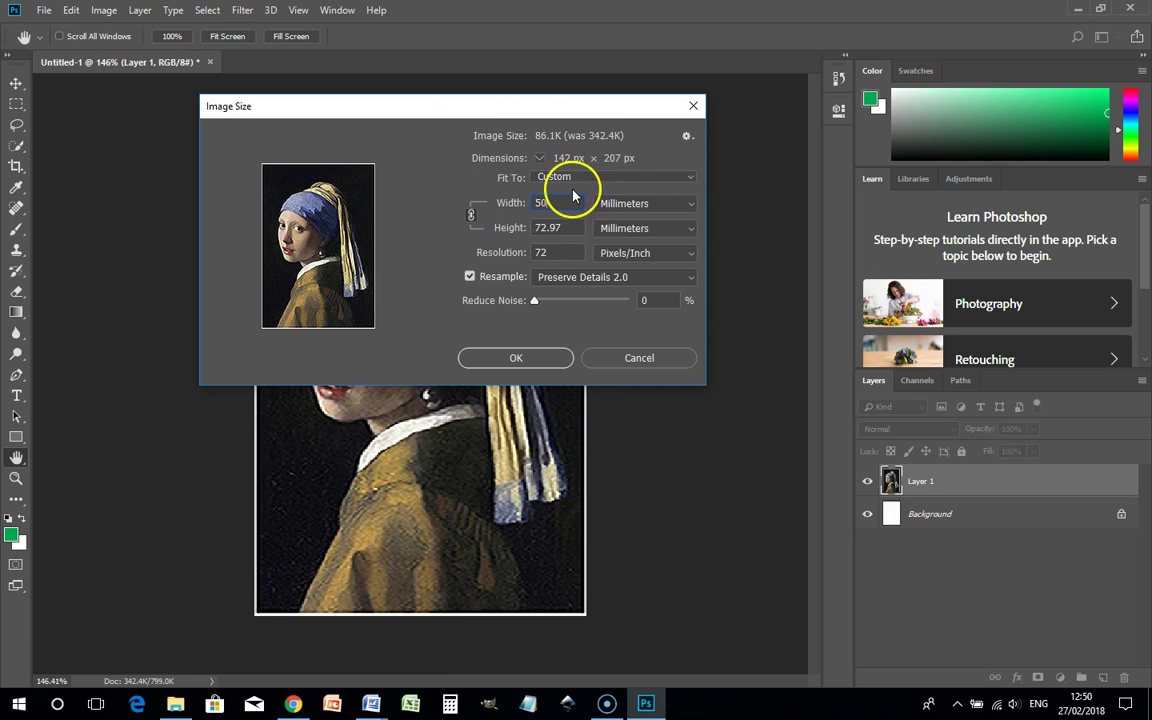
double_click(547, 252)
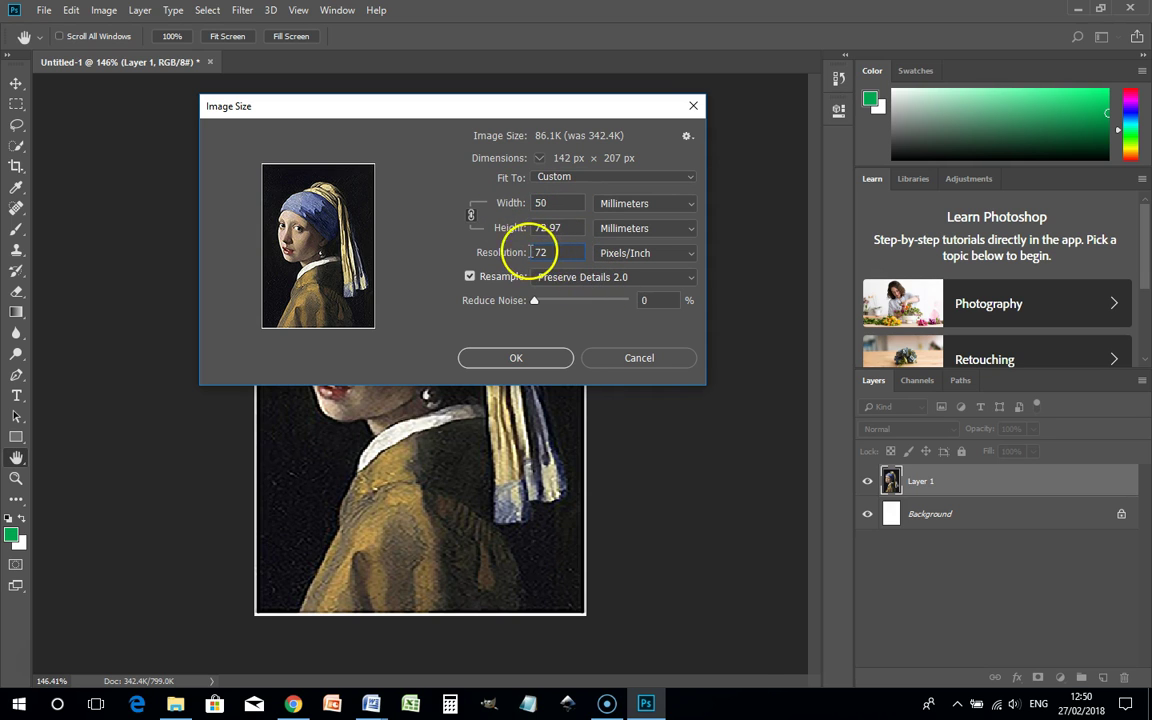
left_click(554, 202)
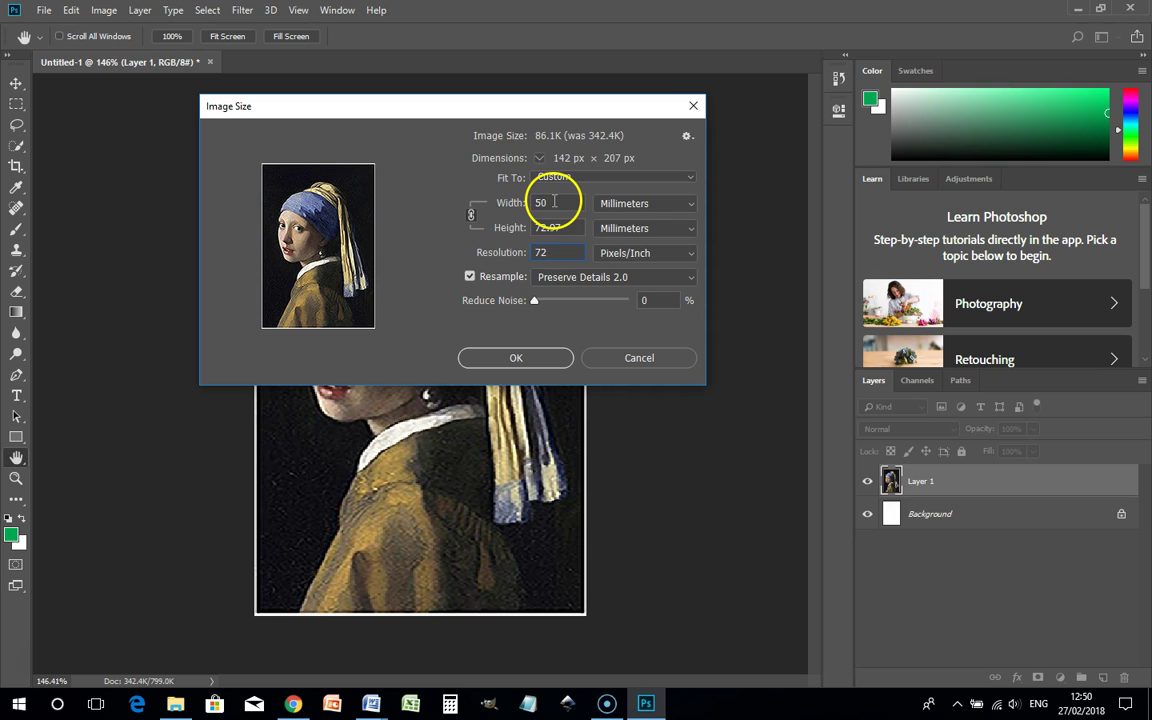
double_click(557, 202)
type("100")
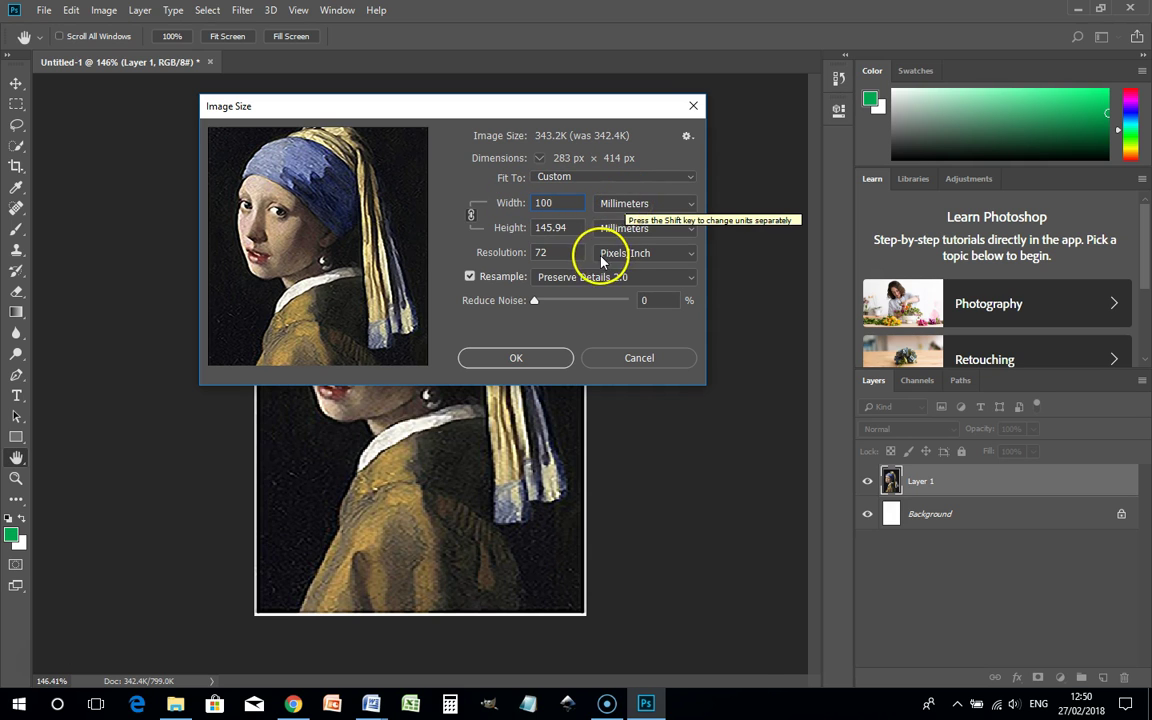
- Disable Resample and set the image width to 50 mm
left_click(470, 277)
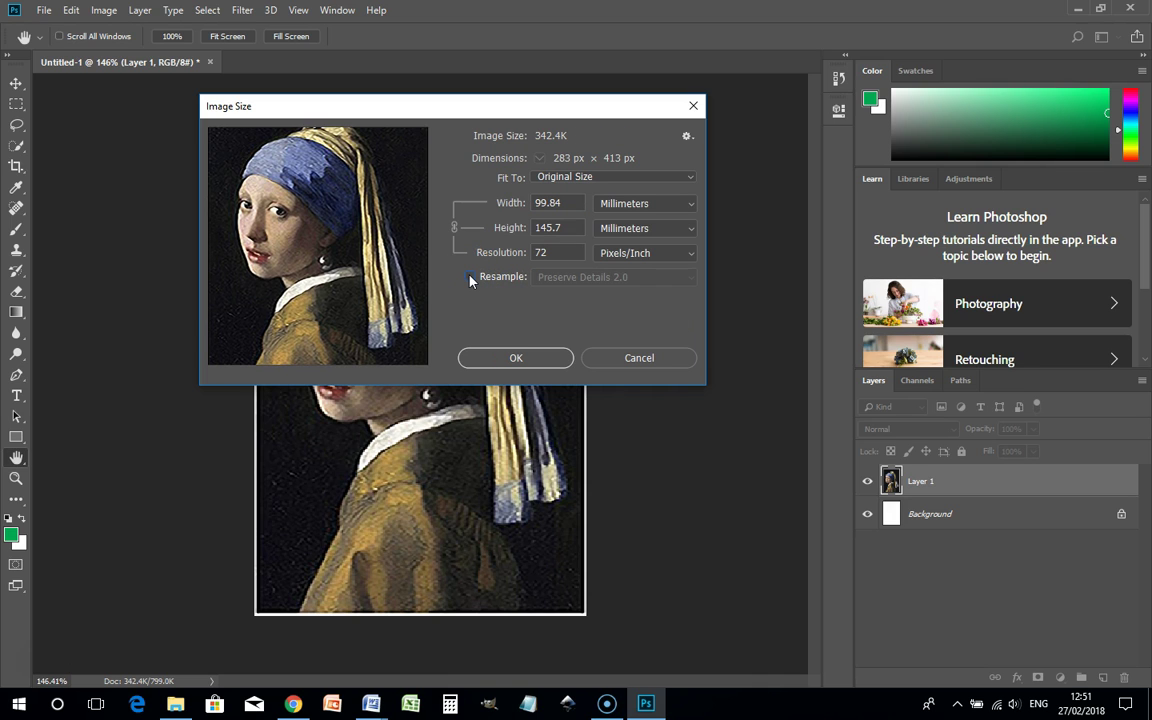
left_click(563, 254)
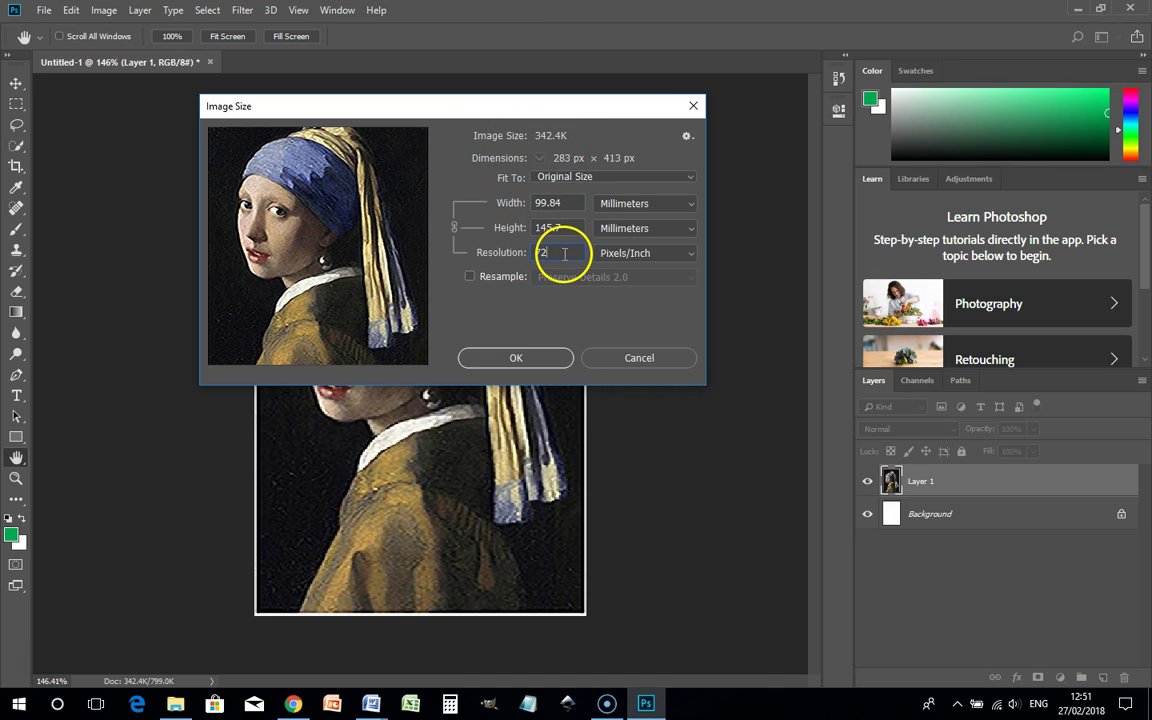
left_click(495, 203)
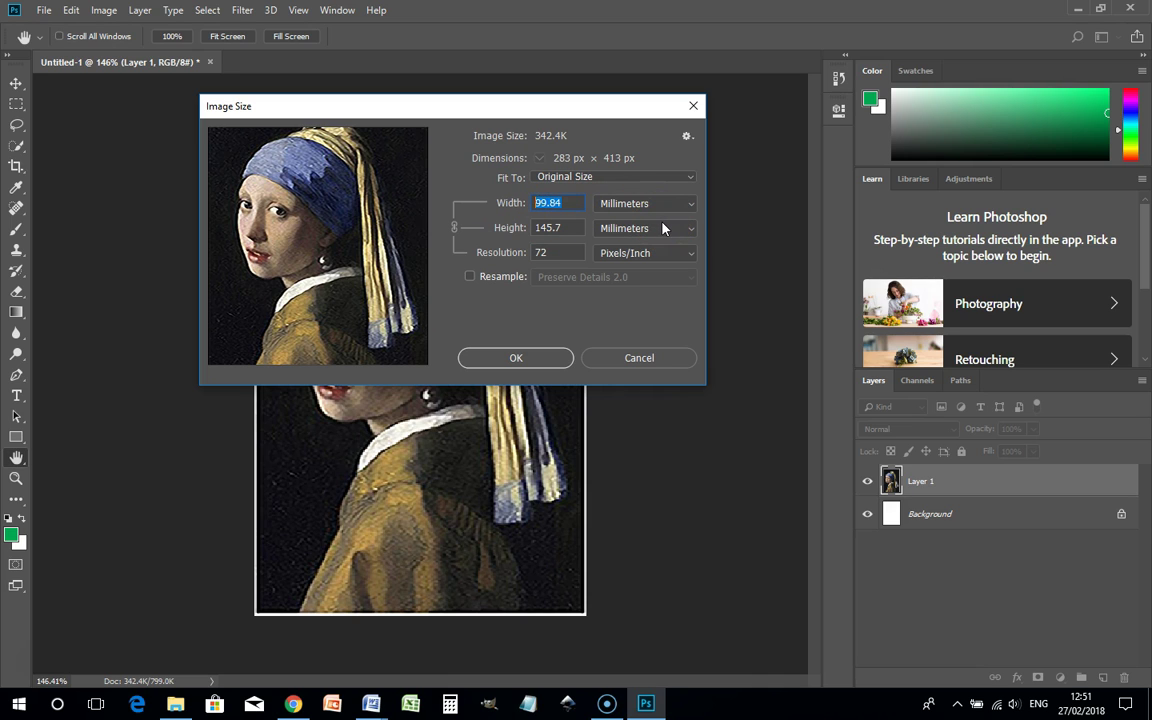
type("50")
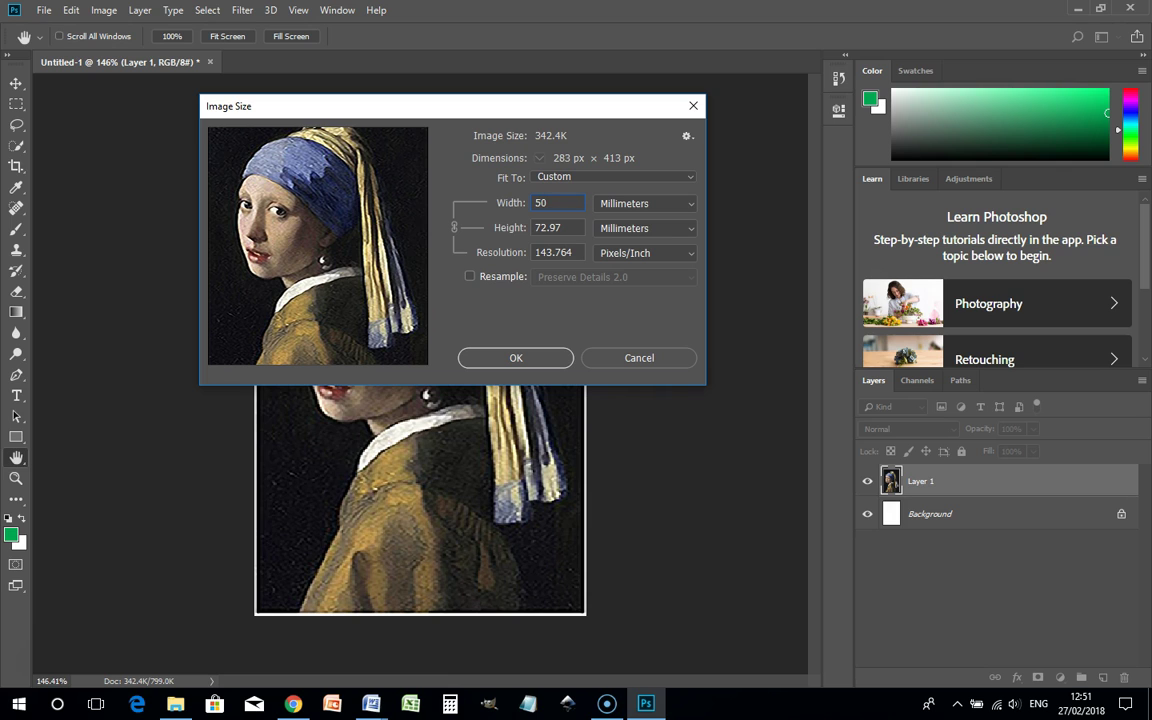